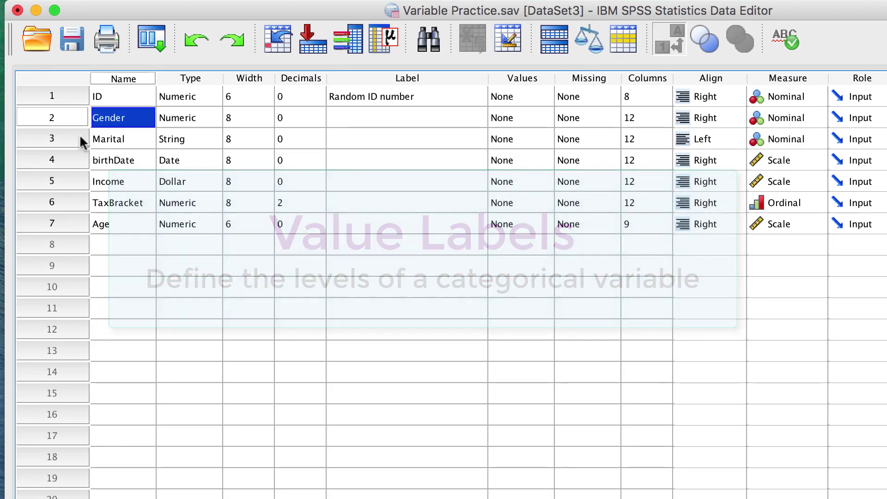
- View Gender's coded values in Data View, then go back to Gender's row in Variable View
{"action": "left_click", "coordinate": [46, 96]}
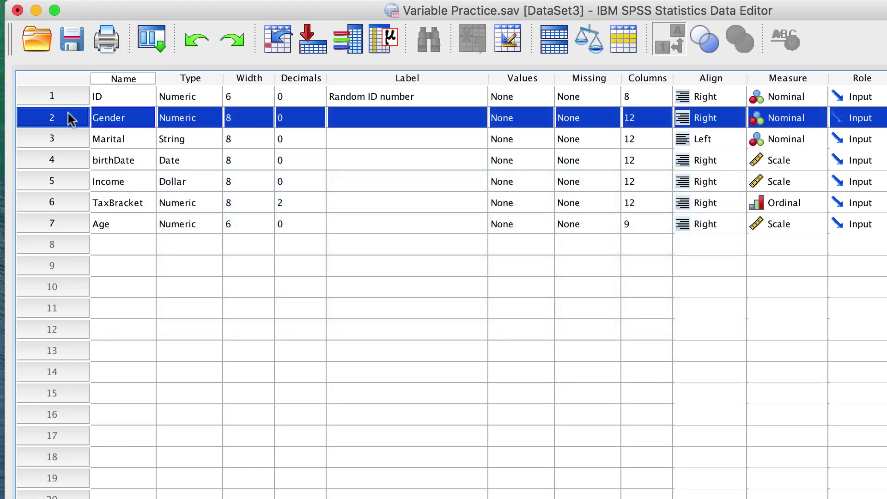
{"action": "double_click", "coordinate": [69, 115]}
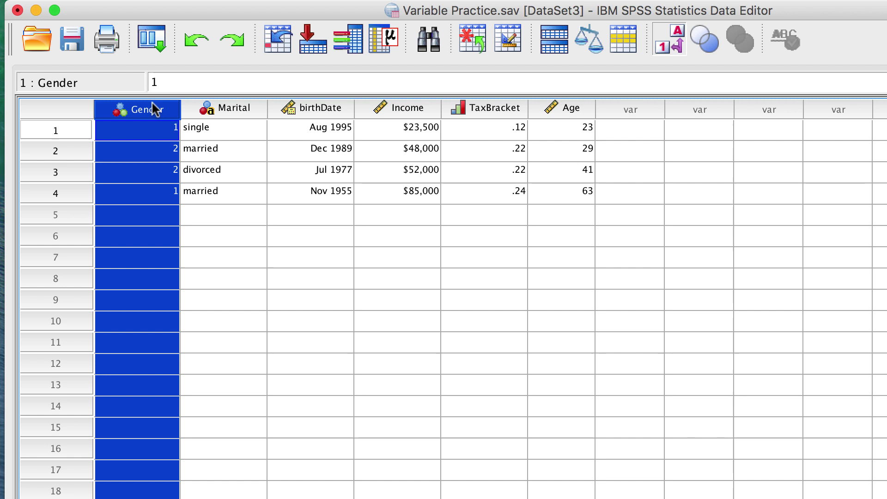
{"action": "mouse_move", "coordinate": [133, 111]}
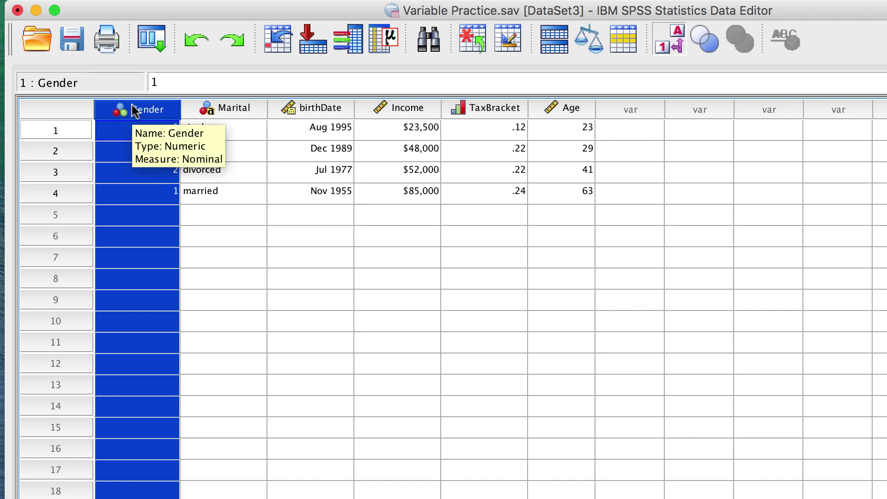
{"action": "double_click", "coordinate": [154, 111]}
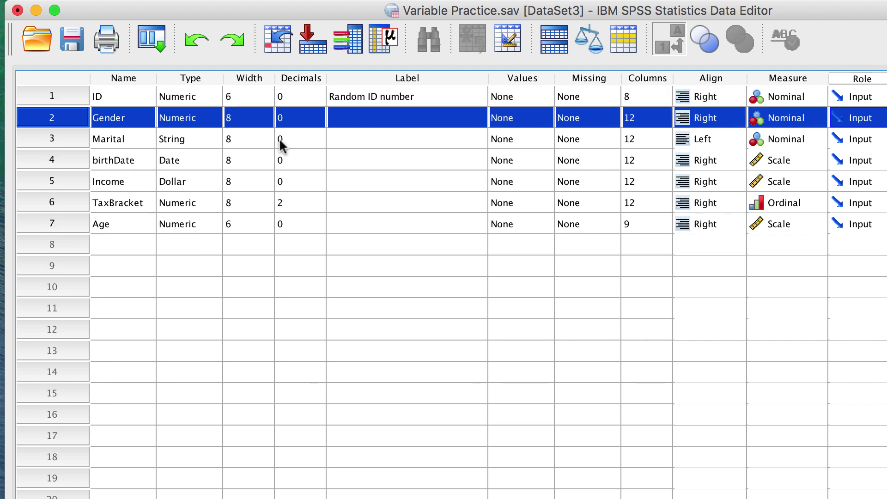
- Add Gender value labels 1 = Male and 2 = Female and confirm them
{"action": "left_click", "coordinate": [548, 119]}
{"action": "left_click", "coordinate": [548, 119]}
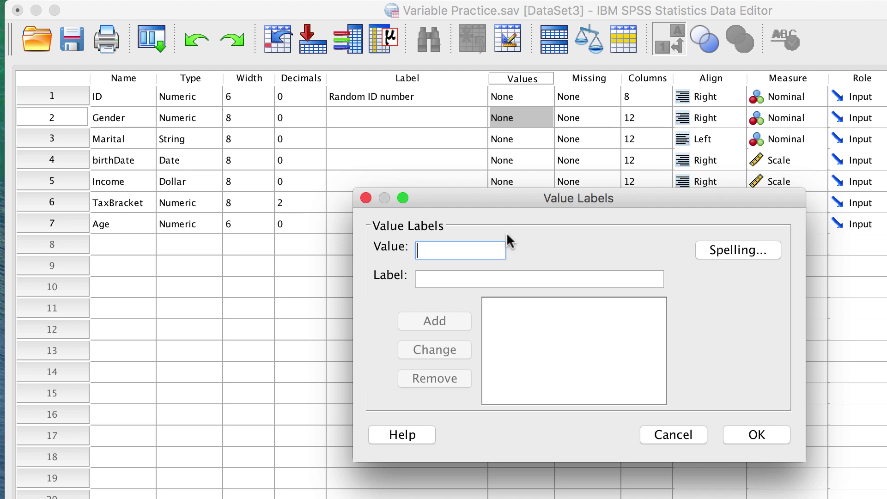
{"action": "type", "text": "1"}
{"action": "key", "text": "Tab"}
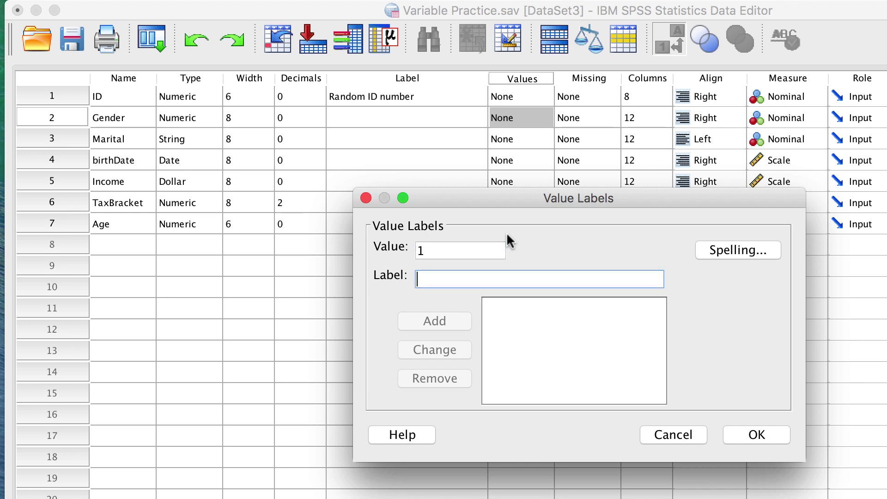
{"action": "type", "text": "Male"}
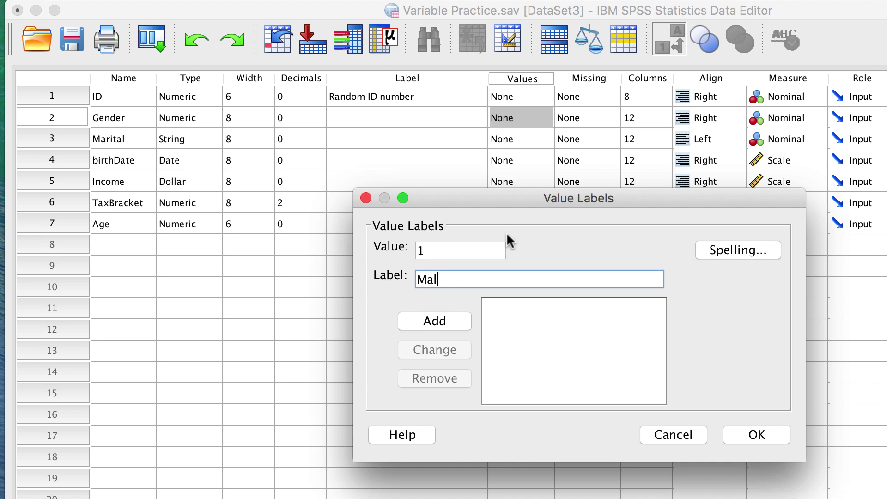
{"action": "left_click", "coordinate": [455, 316]}
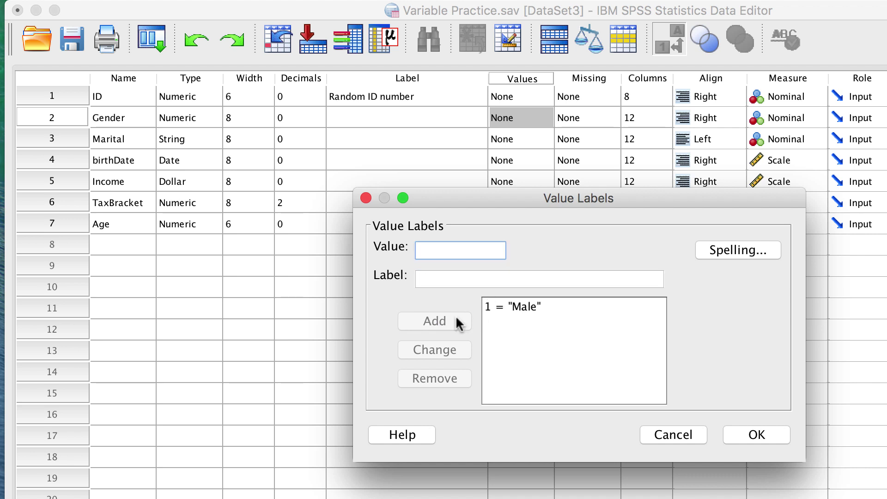
{"action": "type", "text": "2"}
{"action": "key", "text": "Tab"}
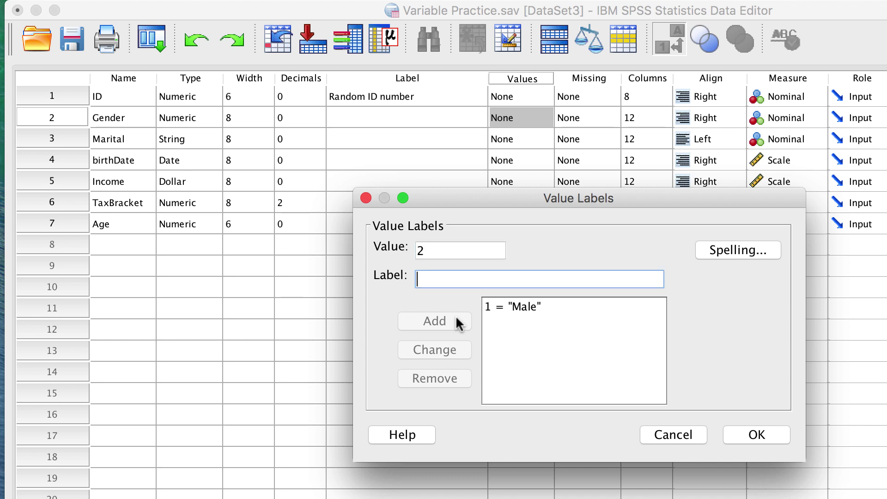
{"action": "type", "text": "Female"}
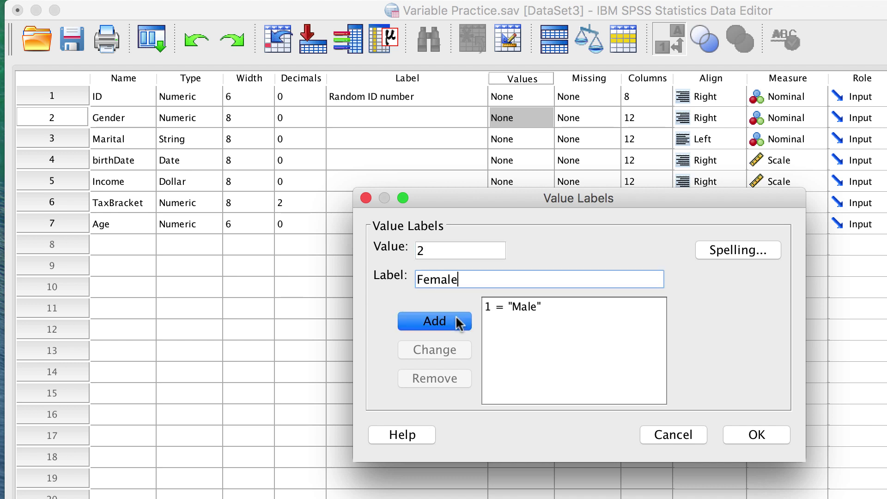
{"action": "left_click", "coordinate": [457, 319]}
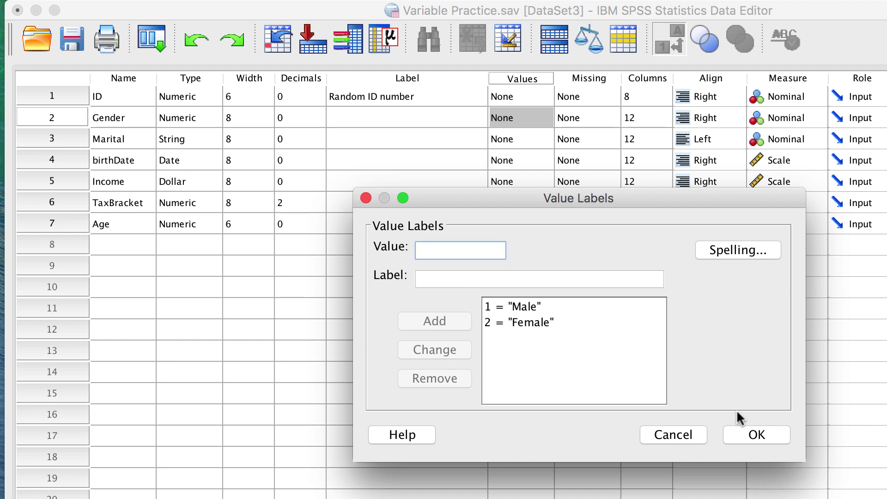
{"action": "left_click", "coordinate": [752, 441]}
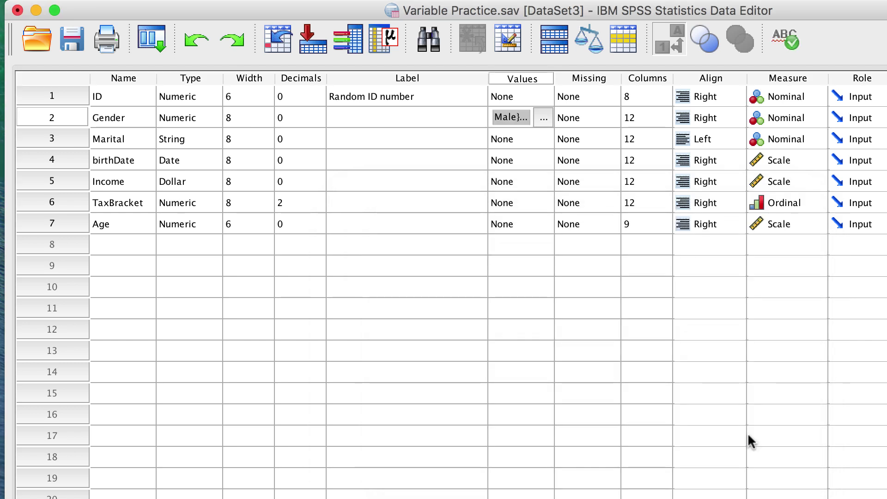
- Toggle Gender between numeric codes and Male/Female labels in Data View, ending on labels, then return to Variable View
{"action": "double_click", "coordinate": [72, 121]}
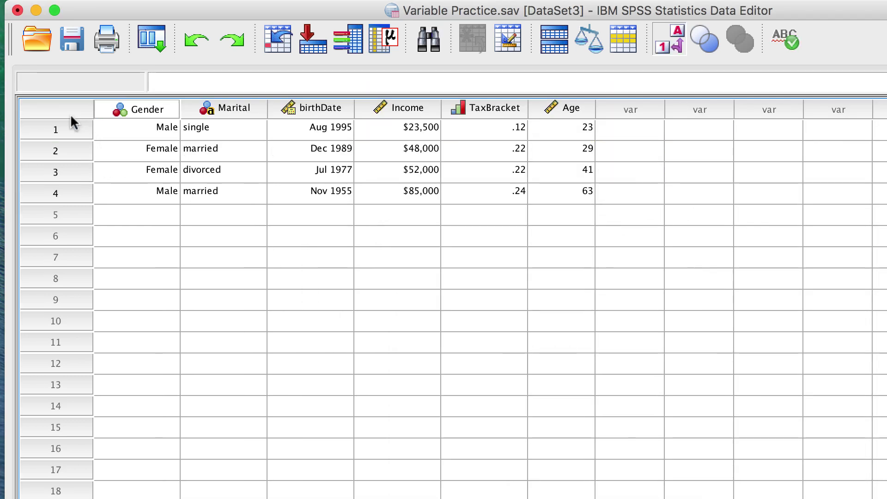
{"action": "left_click", "coordinate": [675, 36]}
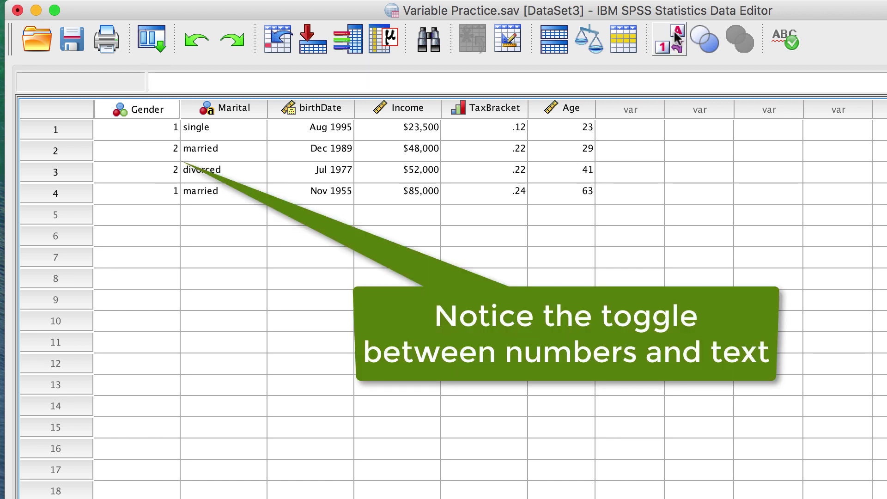
{"action": "left_click", "coordinate": [676, 37]}
{"action": "left_click", "coordinate": [676, 37]}
{"action": "left_click", "coordinate": [676, 37]}
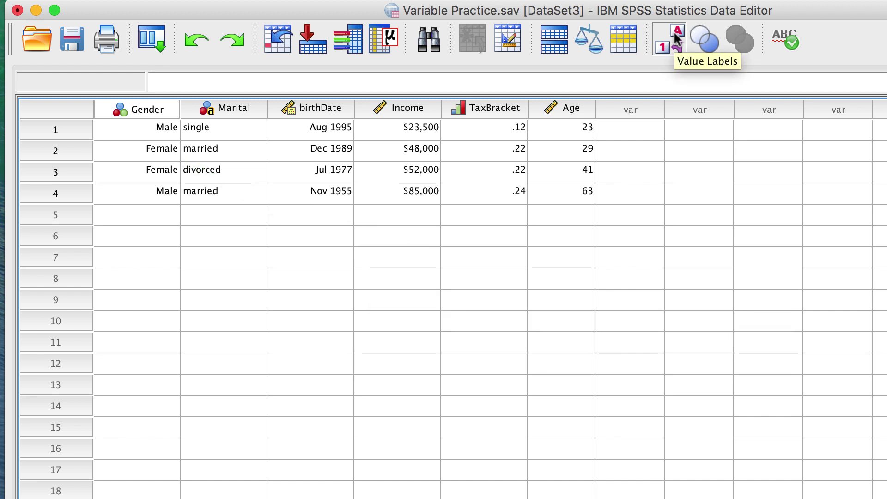
{"action": "left_click", "coordinate": [167, 110]}
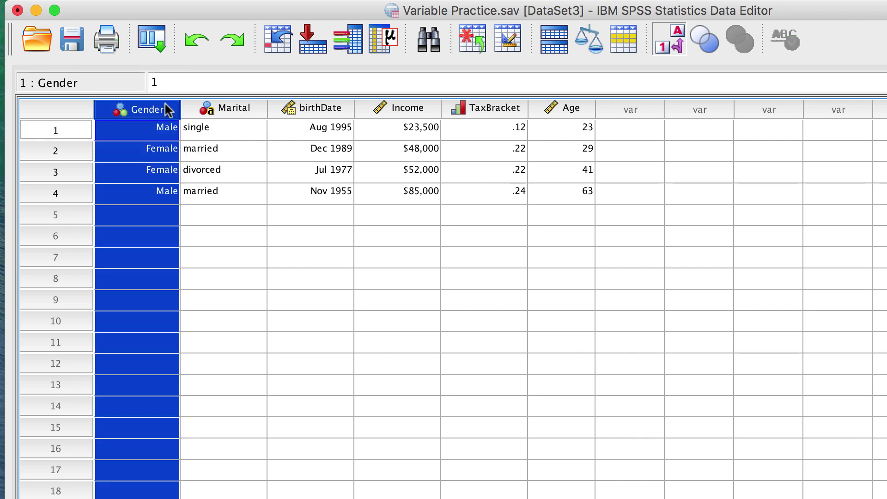
{"action": "double_click", "coordinate": [166, 109]}
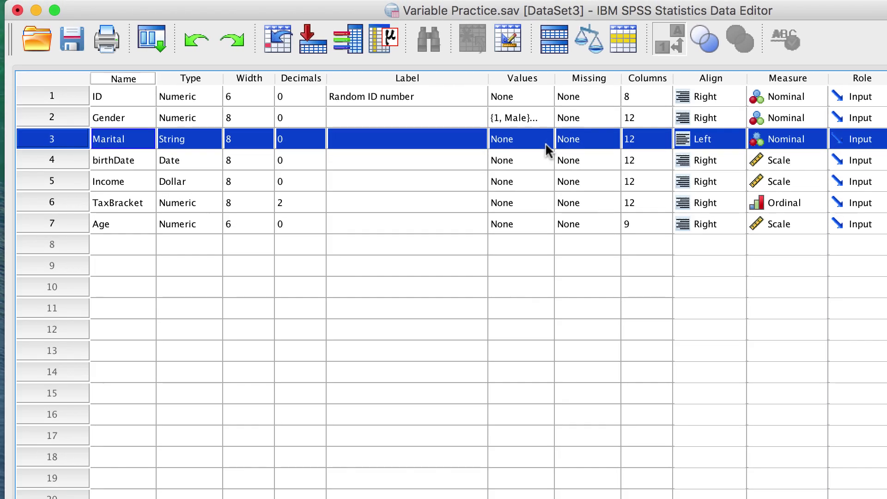
- Add Marital value labels 1 = married and 2 = single and confirm them
{"action": "left_click", "coordinate": [544, 139]}
{"action": "left_click", "coordinate": [544, 140]}
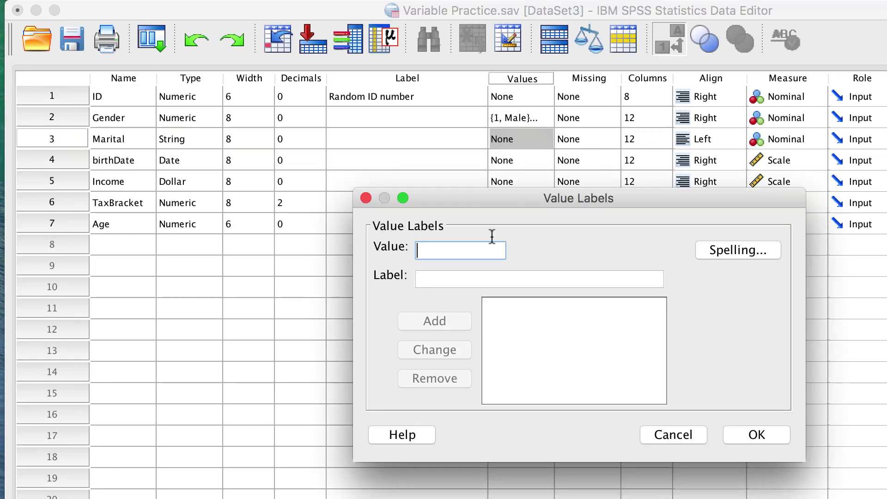
{"action": "key", "text": "Tab"}
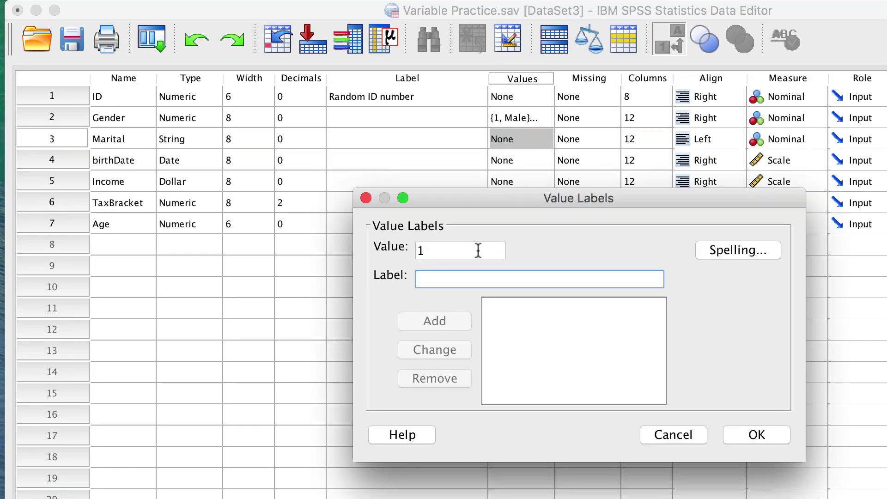
{"action": "type", "text": "married"}
{"action": "left_click", "coordinate": [455, 323]}
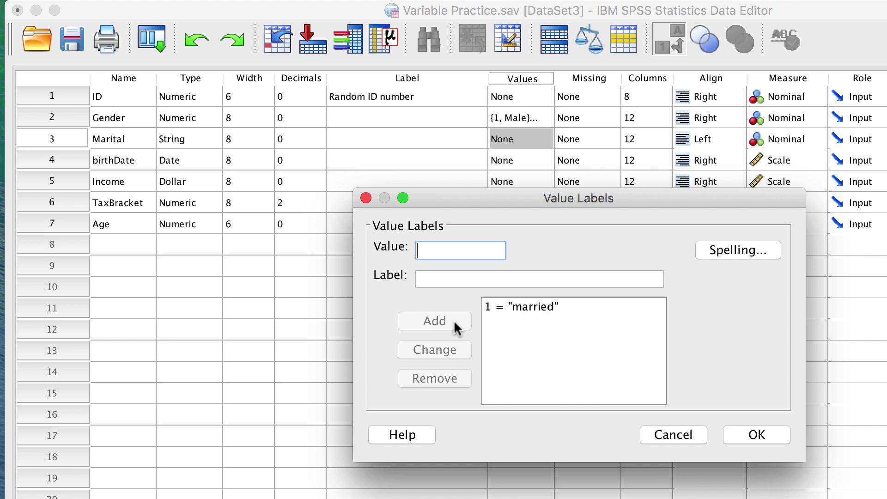
{"action": "left_click", "coordinate": [452, 281]}
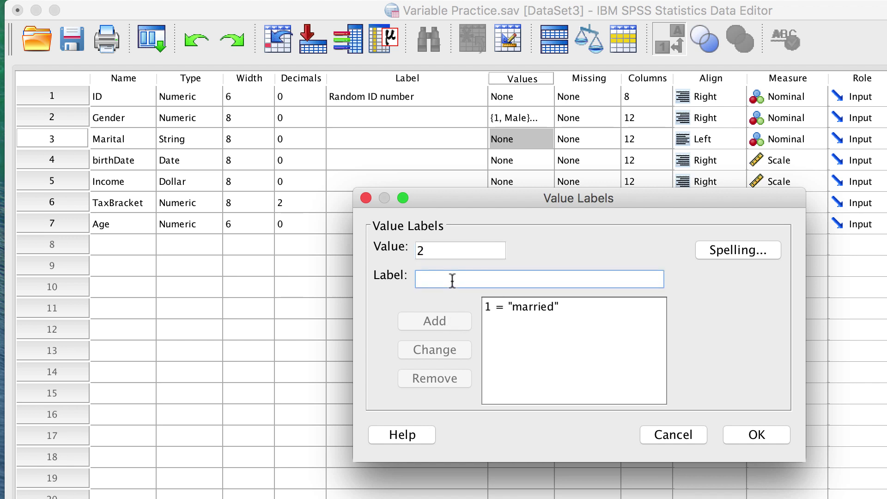
{"action": "type", "text": "single"}
{"action": "left_click", "coordinate": [455, 323]}
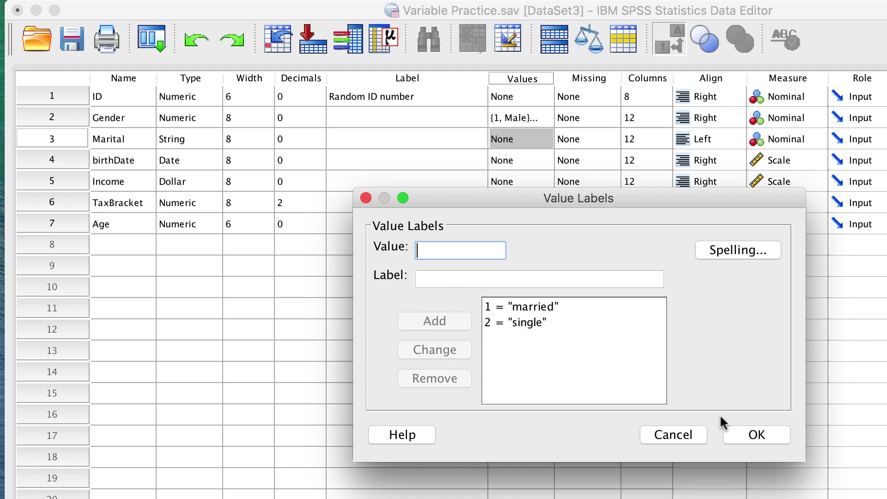
{"action": "left_click", "coordinate": [753, 435]}
{"action": "double_click", "coordinate": [58, 139]}
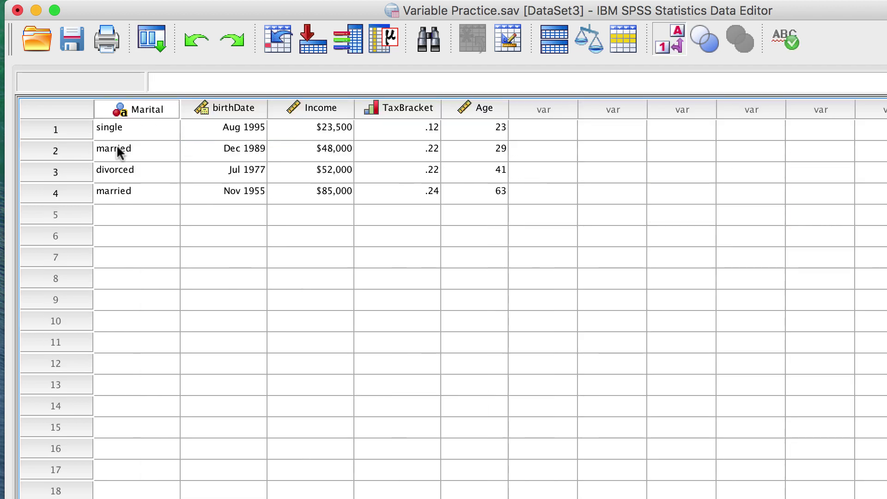
{"action": "left_click", "coordinate": [153, 125]}
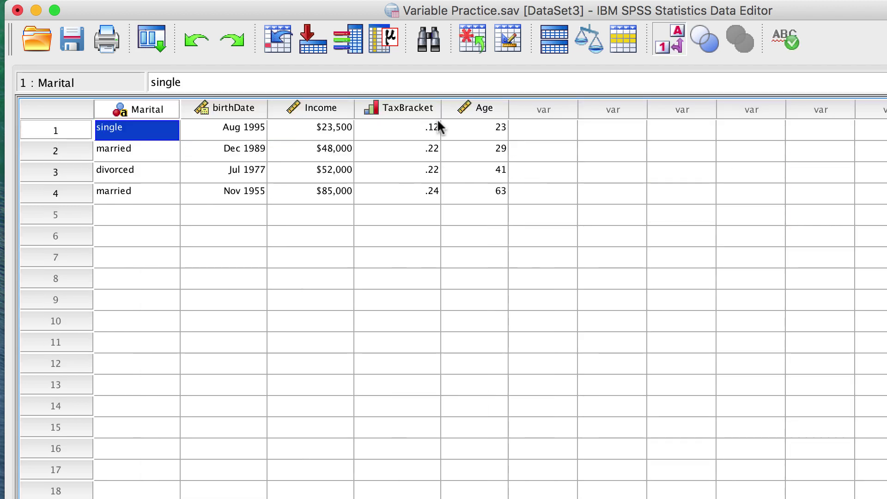
{"action": "left_click", "coordinate": [668, 44]}
{"action": "left_click", "coordinate": [668, 44]}
{"action": "left_click", "coordinate": [668, 44]}
{"action": "left_click", "coordinate": [668, 44]}
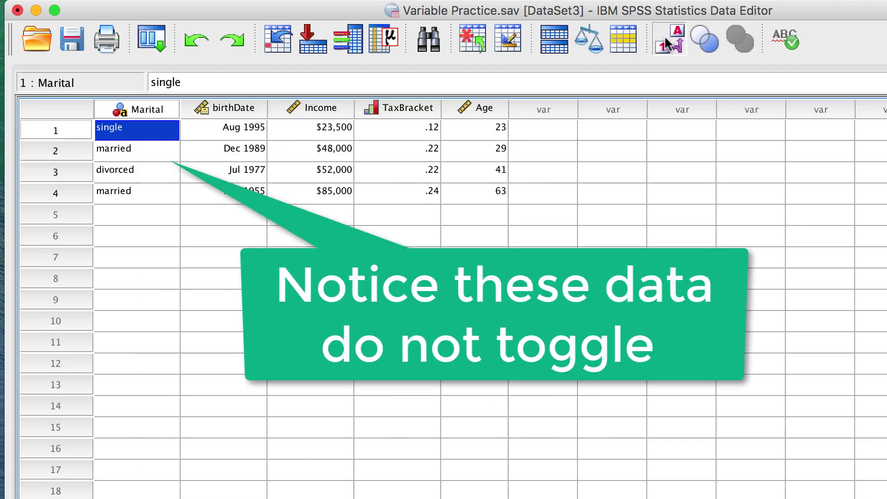
{"action": "left_click", "coordinate": [669, 44]}
{"action": "left_click", "coordinate": [668, 44]}
{"action": "left_click", "coordinate": [669, 44]}
{"action": "scroll", "coordinate": [475, 245], "scroll_direction": "left", "scroll_amount": 3}
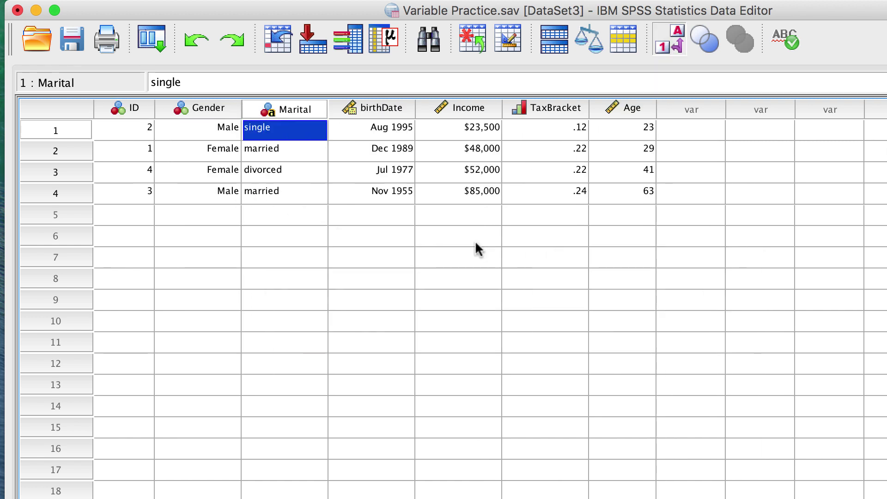
{"action": "left_click", "coordinate": [670, 46]}
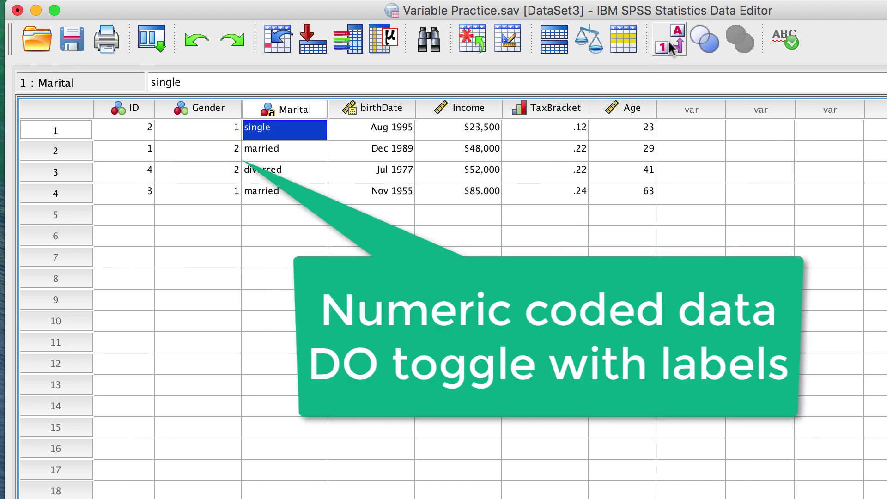
{"action": "left_click", "coordinate": [670, 46]}
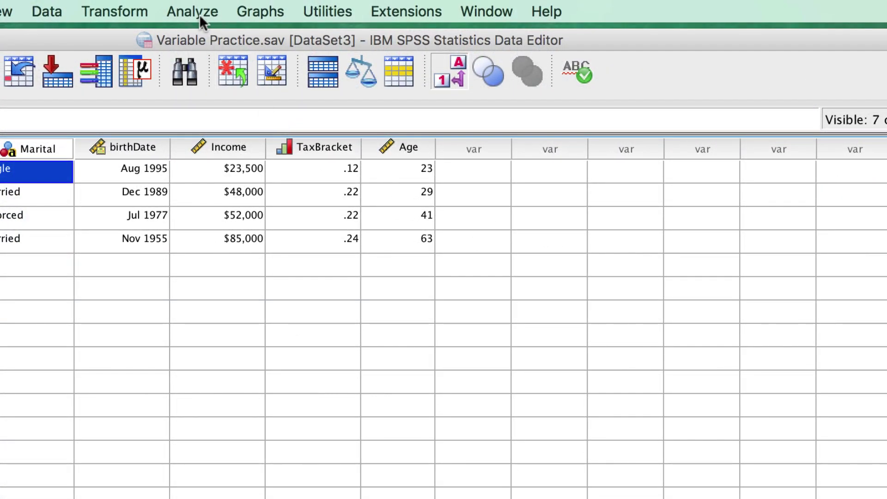
- Set up an Independent-Samples T Test with Age as test variable and Marital as grouping variable
{"action": "left_click", "coordinate": [198, 11]}
{"action": "mouse_move", "coordinate": [220, 63]}
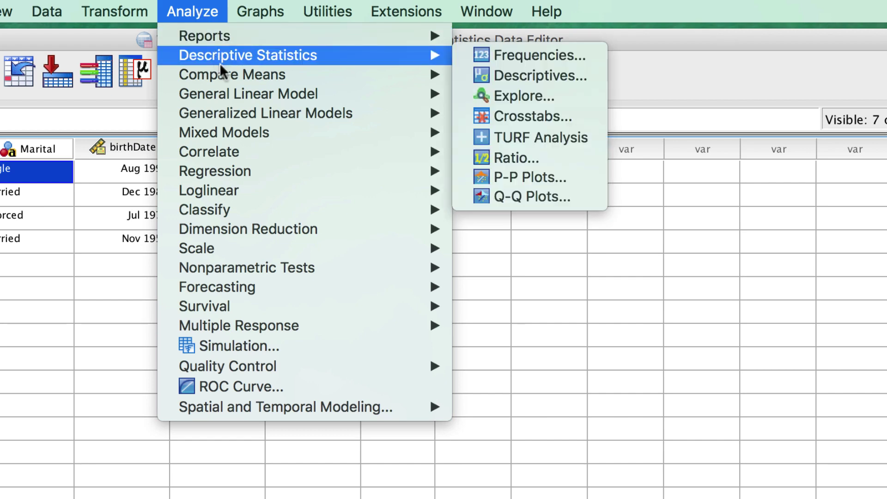
{"action": "mouse_move", "coordinate": [249, 73]}
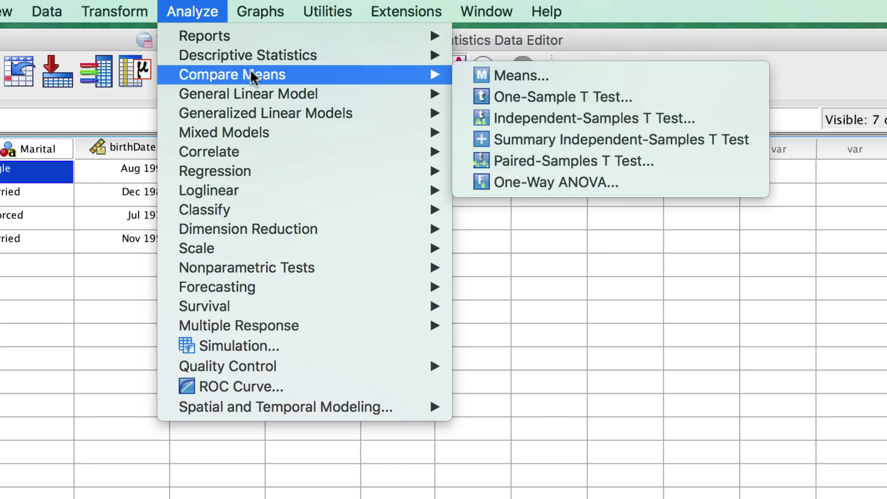
{"action": "left_click", "coordinate": [514, 117]}
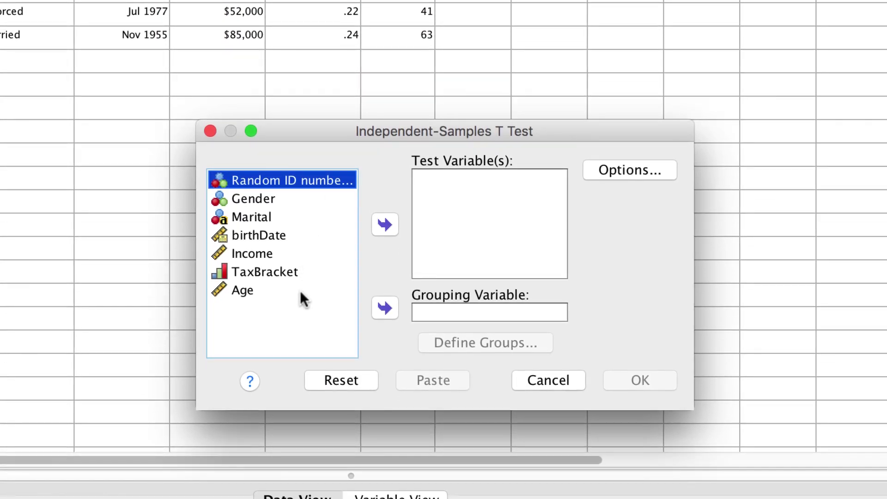
{"action": "left_click", "coordinate": [300, 290]}
{"action": "left_click", "coordinate": [382, 224]}
{"action": "left_click", "coordinate": [313, 216]}
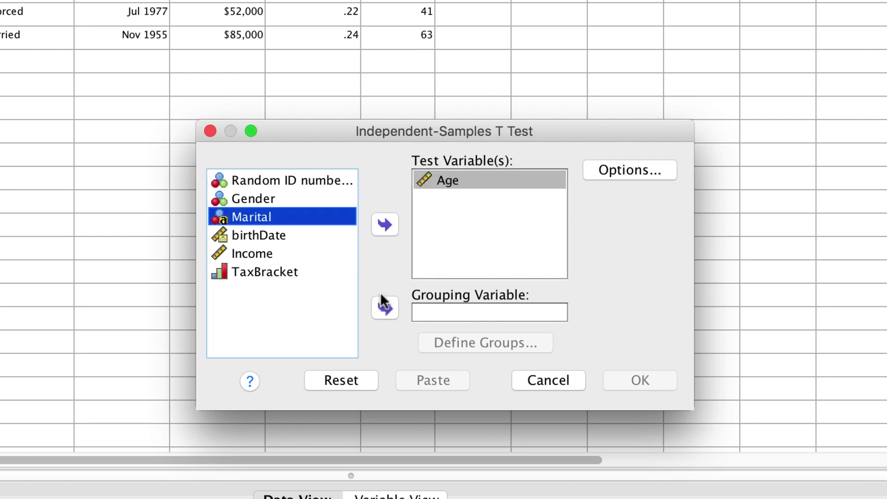
{"action": "left_click", "coordinate": [384, 305]}
- Define the Marital groups as single and married and run the t test
{"action": "left_click", "coordinate": [462, 342]}
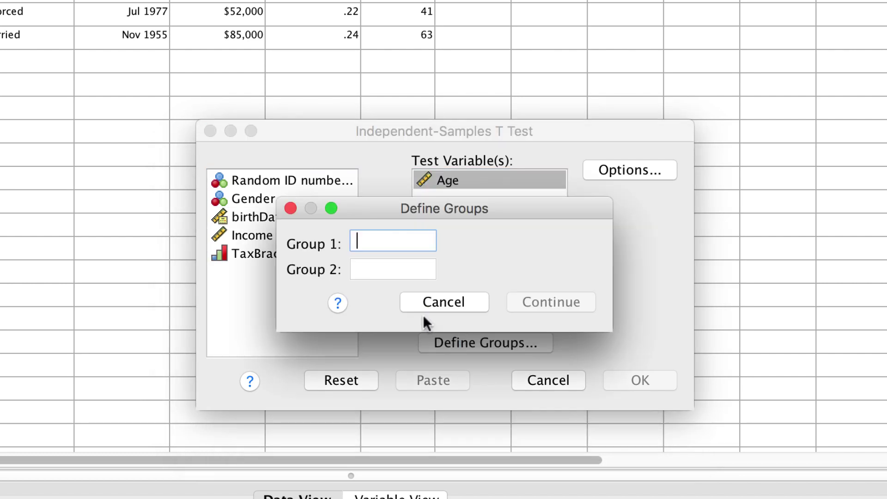
{"action": "type", "text": "single"}
{"action": "left_click", "coordinate": [409, 269]}
{"action": "type", "text": "married"}
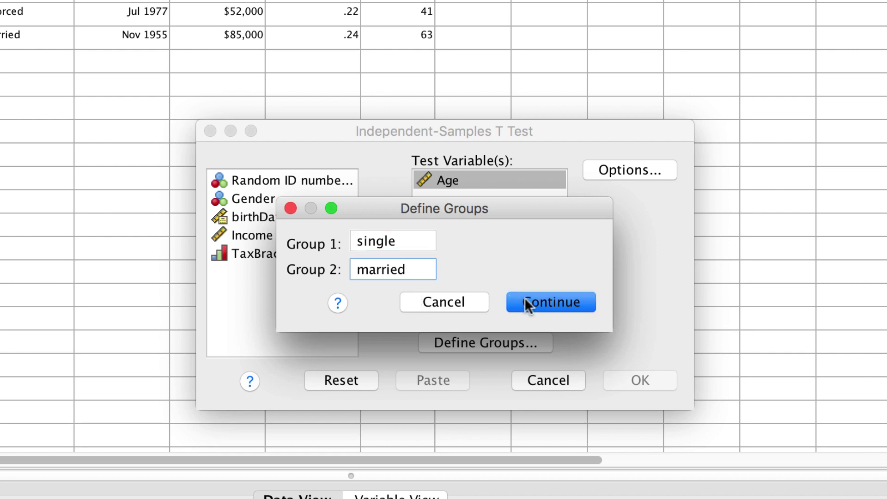
{"action": "left_click", "coordinate": [525, 300]}
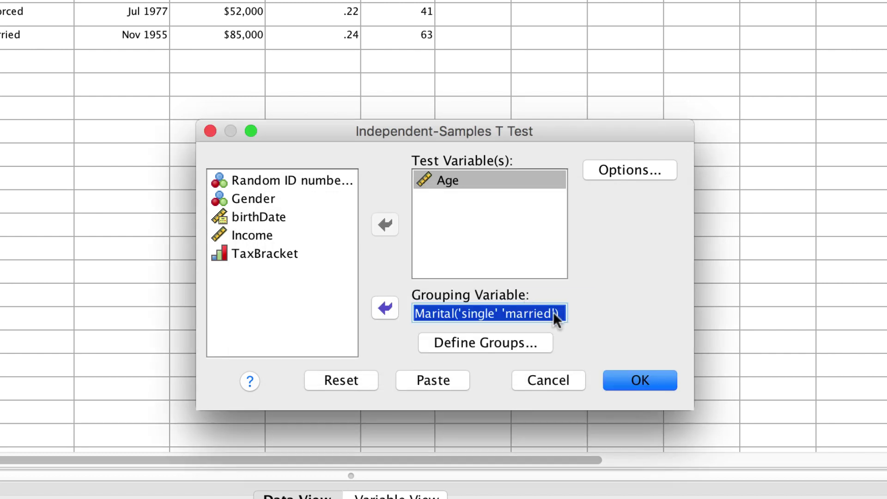
{"action": "left_click", "coordinate": [649, 383]}
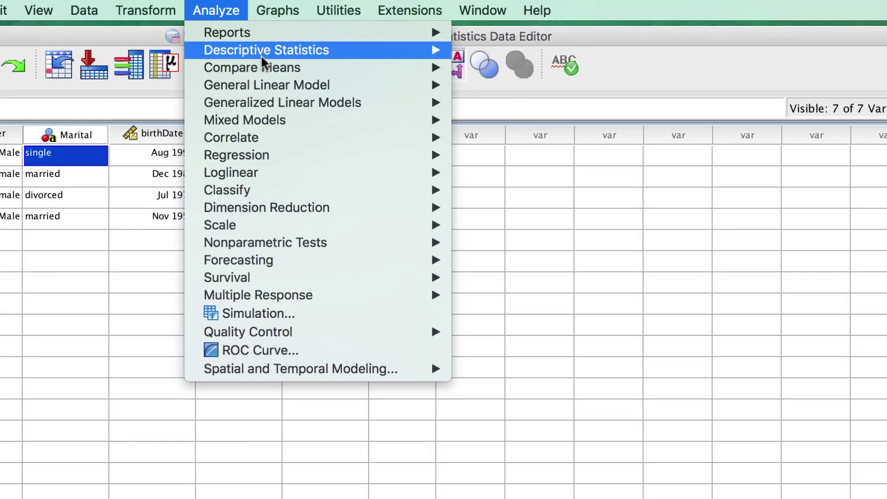
- Run a General Linear Model Univariate analysis with Age as dependent and Marital as fixed factor
{"action": "mouse_move", "coordinate": [340, 63]}
{"action": "left_click", "coordinate": [476, 87]}
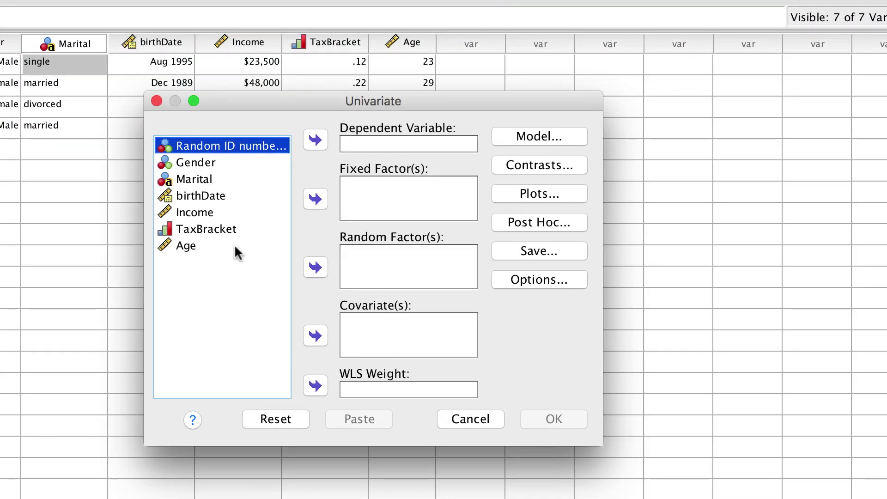
{"action": "left_click", "coordinate": [235, 247]}
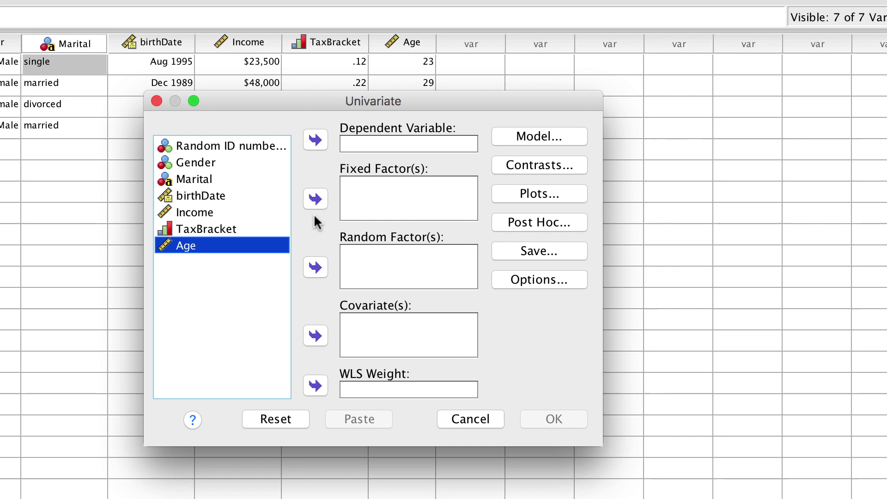
{"action": "left_click", "coordinate": [315, 140]}
{"action": "left_click", "coordinate": [232, 179]}
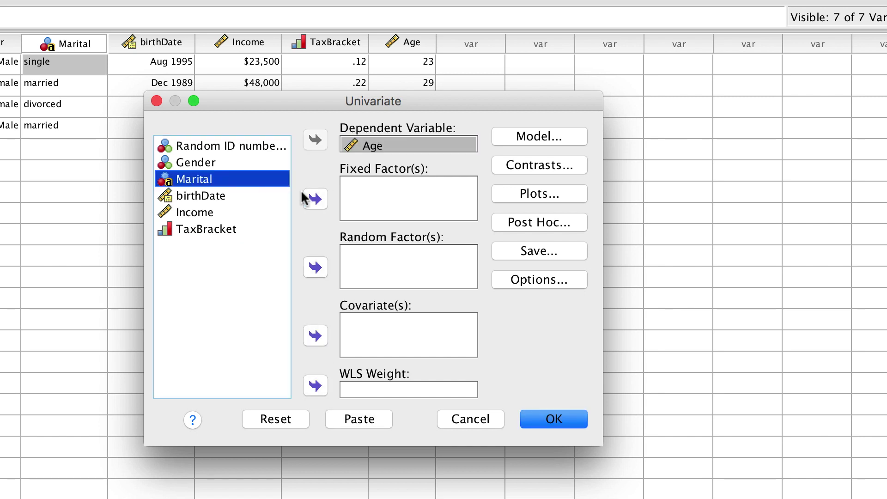
{"action": "left_click", "coordinate": [316, 199]}
{"action": "left_click", "coordinate": [556, 421]}
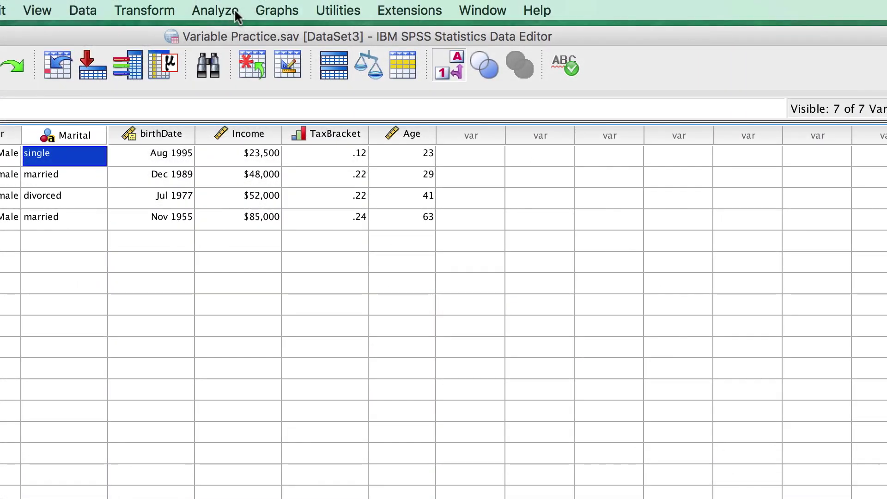
- Run Frequencies on the Marital variable to get its group counts
{"action": "left_click", "coordinate": [234, 9]}
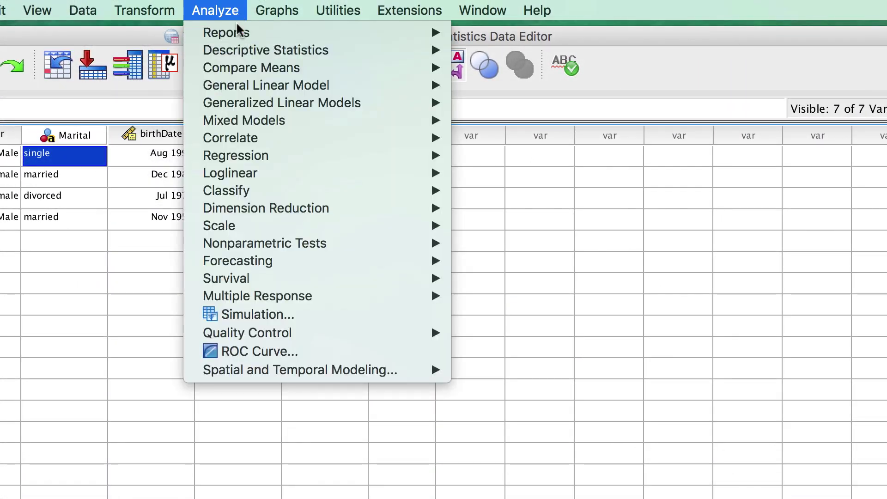
{"action": "mouse_move", "coordinate": [247, 46]}
{"action": "left_click", "coordinate": [520, 47]}
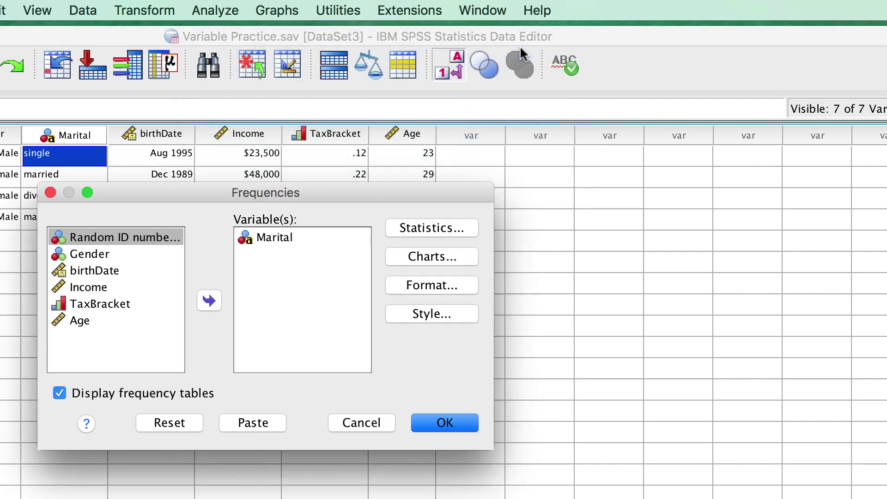
{"action": "left_click", "coordinate": [253, 237]}
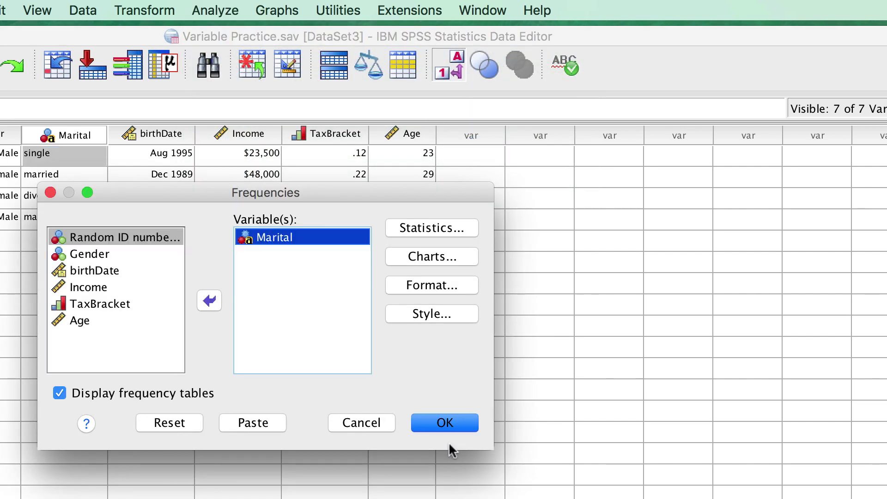
{"action": "left_click", "coordinate": [446, 422]}
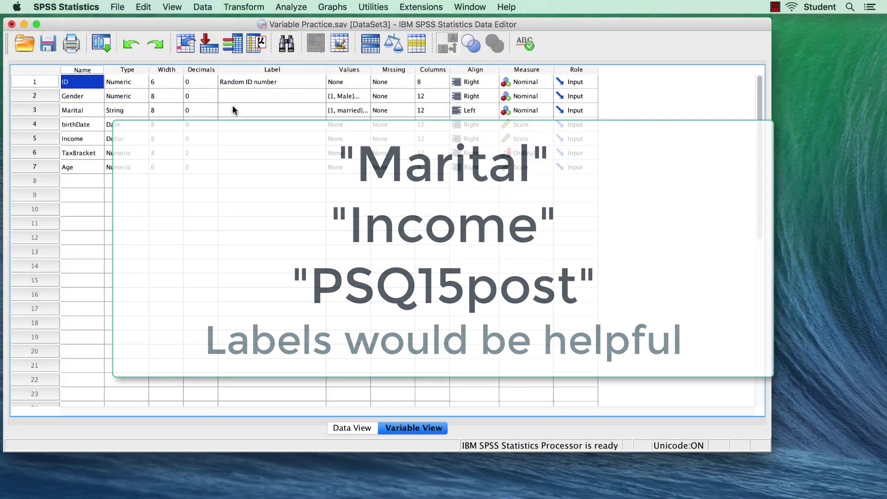
- Enter 'Marital status' in Marital's Label cell and 'Household income in thousands' in Income's
{"action": "left_click", "coordinate": [234, 109]}
{"action": "double_click", "coordinate": [268, 126]}
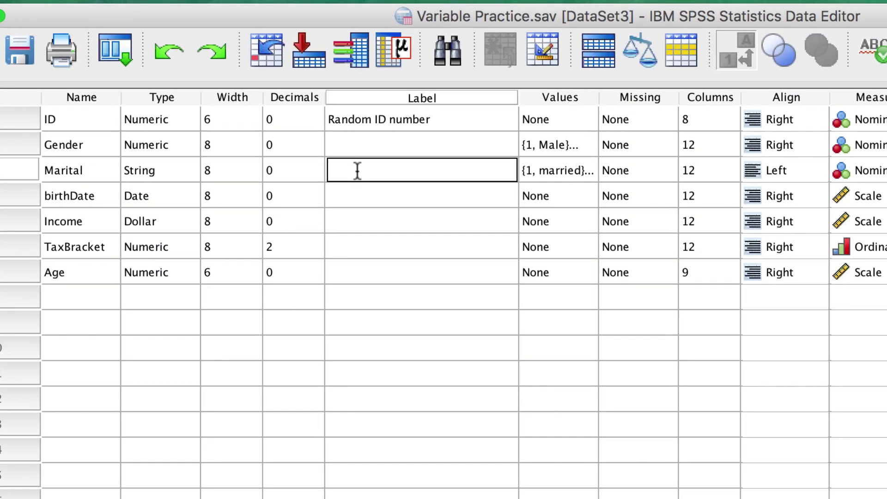
{"action": "type", "text": "Marital status"}
{"action": "left_click", "coordinate": [349, 216]}
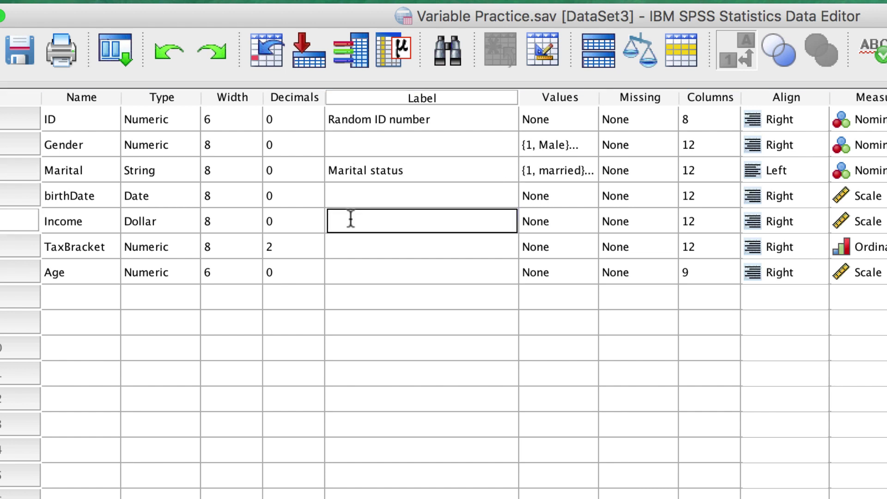
{"action": "type", "text": "Household income in "}
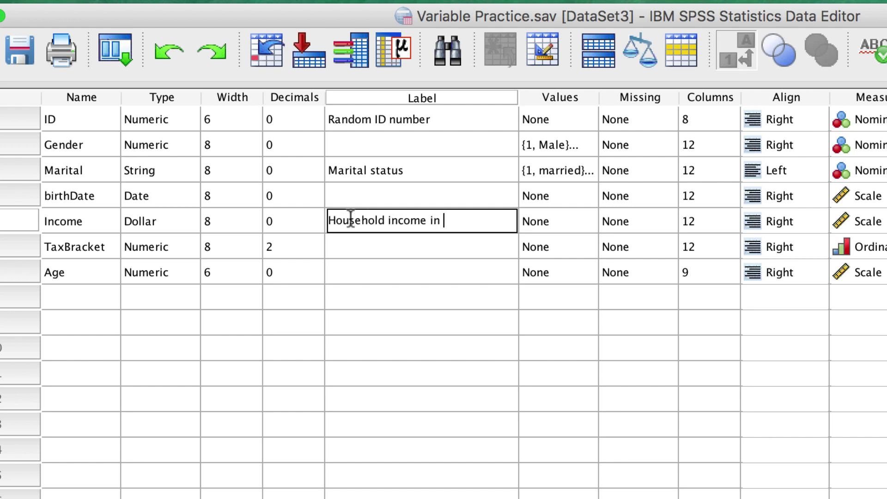
{"action": "type", "text": "thousands"}
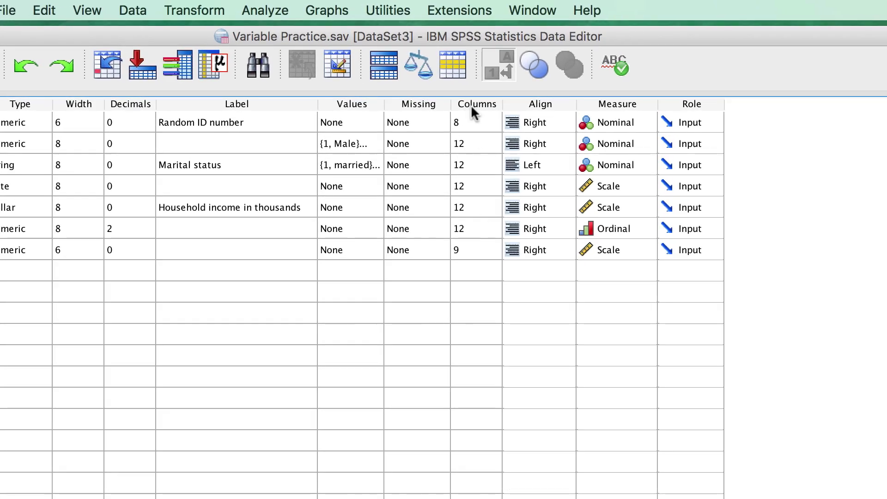
- Build a Codebook report of all seven variables and scroll through the output
{"action": "left_click", "coordinate": [279, 13]}
{"action": "mouse_move", "coordinate": [398, 33]}
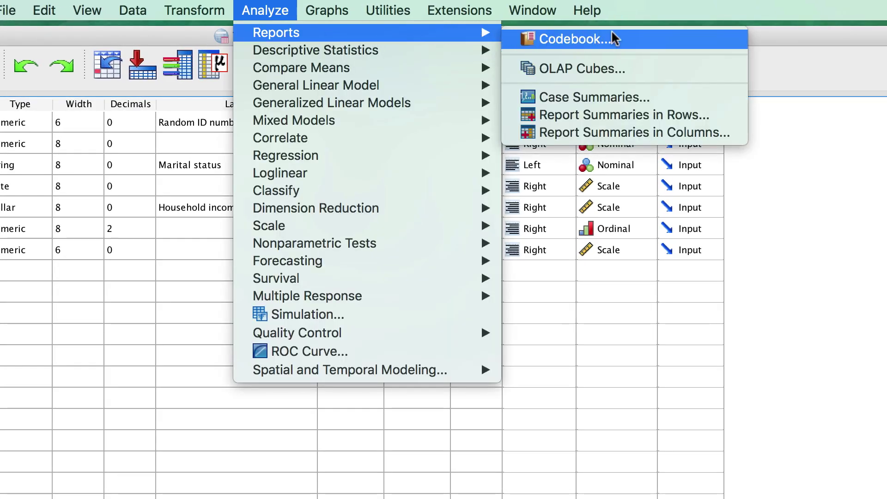
{"action": "left_click", "coordinate": [636, 37]}
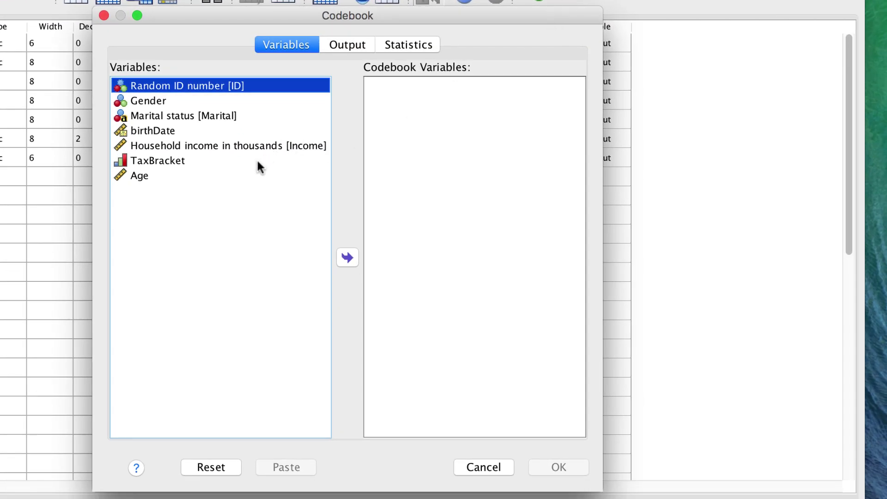
{"action": "left_click", "coordinate": [218, 178], "text": "shift"}
{"action": "left_click", "coordinate": [341, 252]}
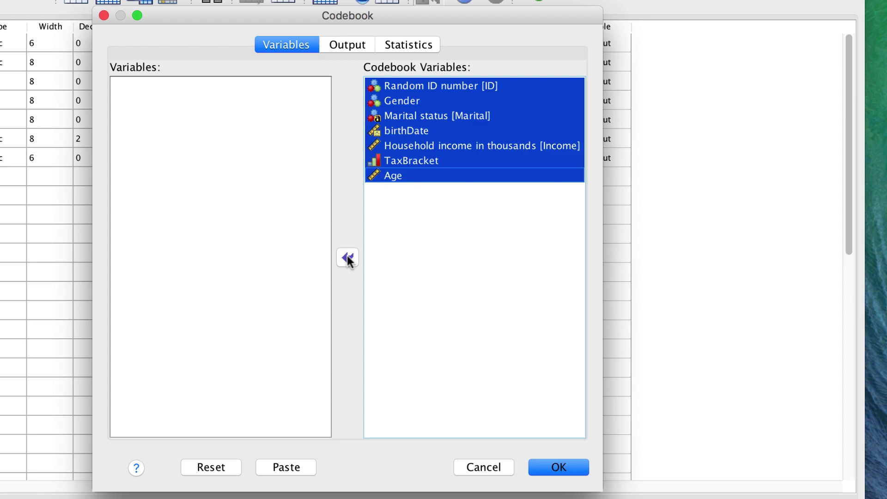
{"action": "left_click", "coordinate": [560, 468]}
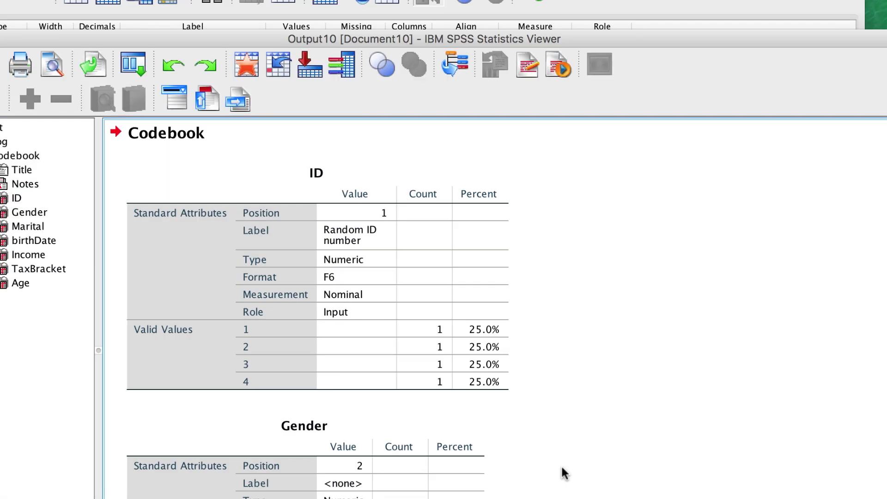
{"action": "scroll", "coordinate": [555, 367], "scroll_direction": "down", "scroll_amount": 5}
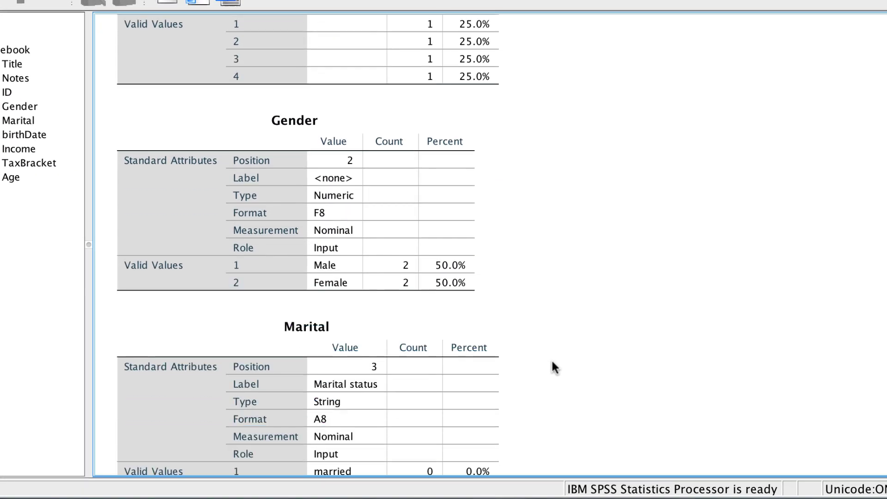
{"action": "scroll", "coordinate": [552, 363], "scroll_direction": "down", "scroll_amount": 5}
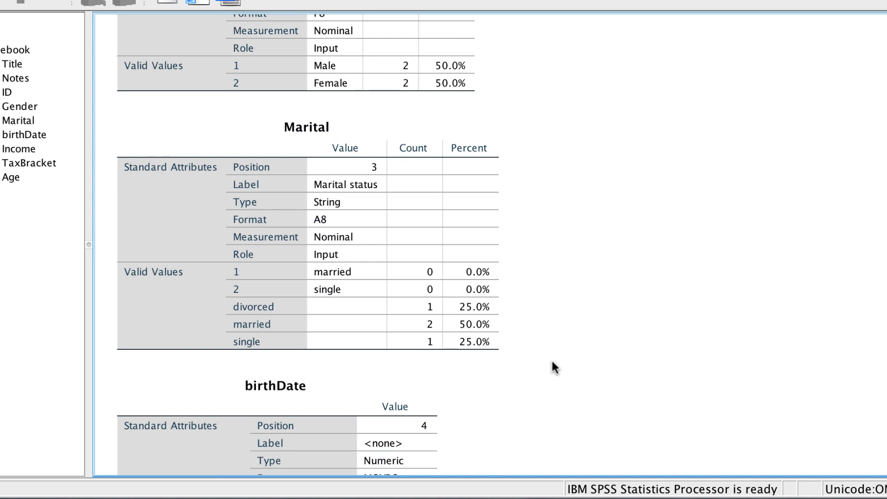
{"action": "scroll", "coordinate": [553, 362], "scroll_direction": "down", "scroll_amount": 7}
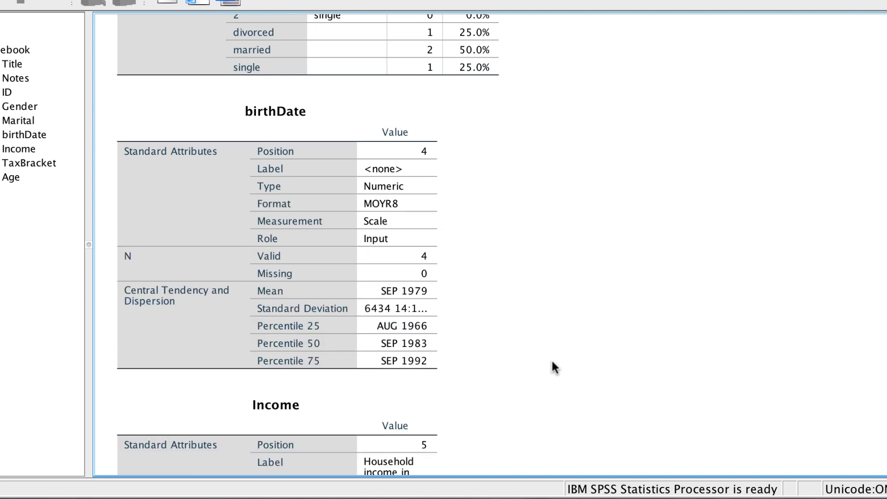
{"action": "scroll", "coordinate": [552, 362], "scroll_direction": "down", "scroll_amount": 8}
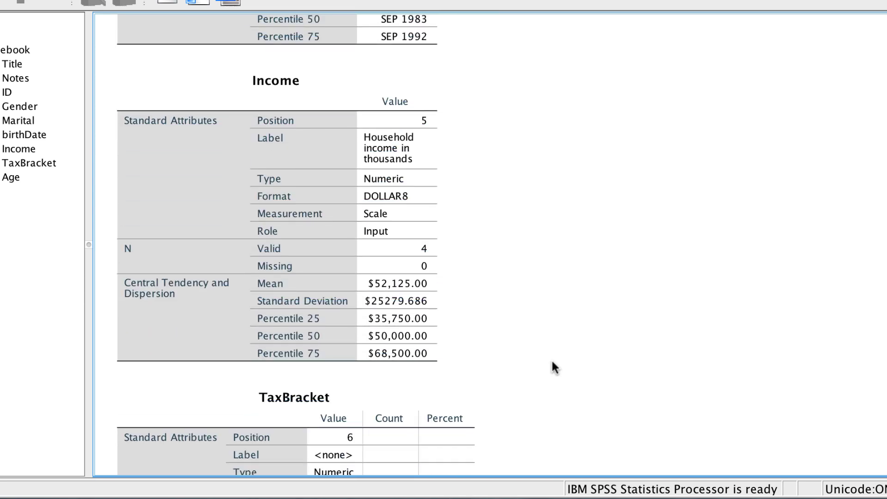